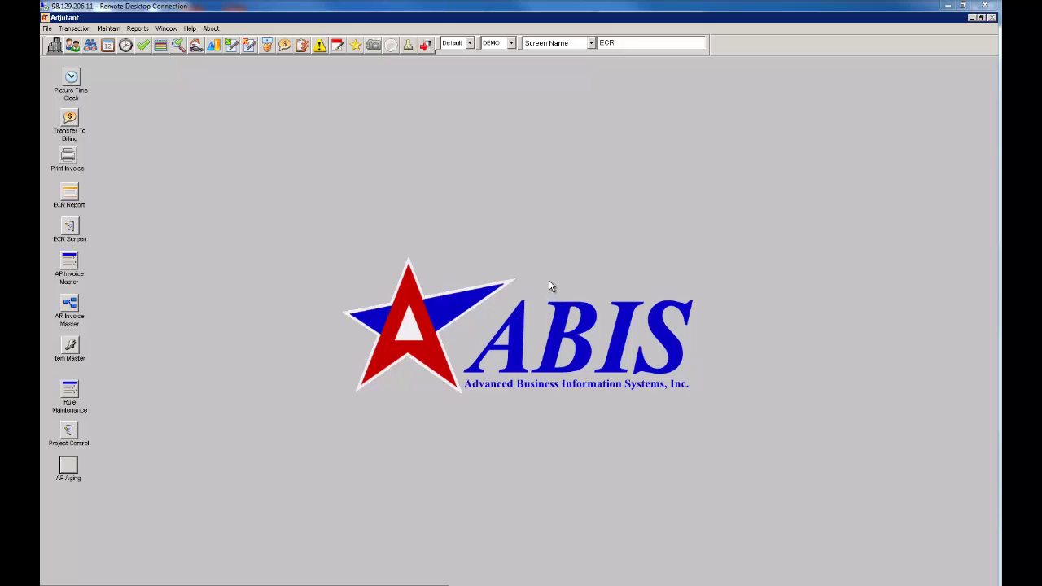
Open the Acquire Excel Data form from the transaction importers and exporters
left_click(81, 29)
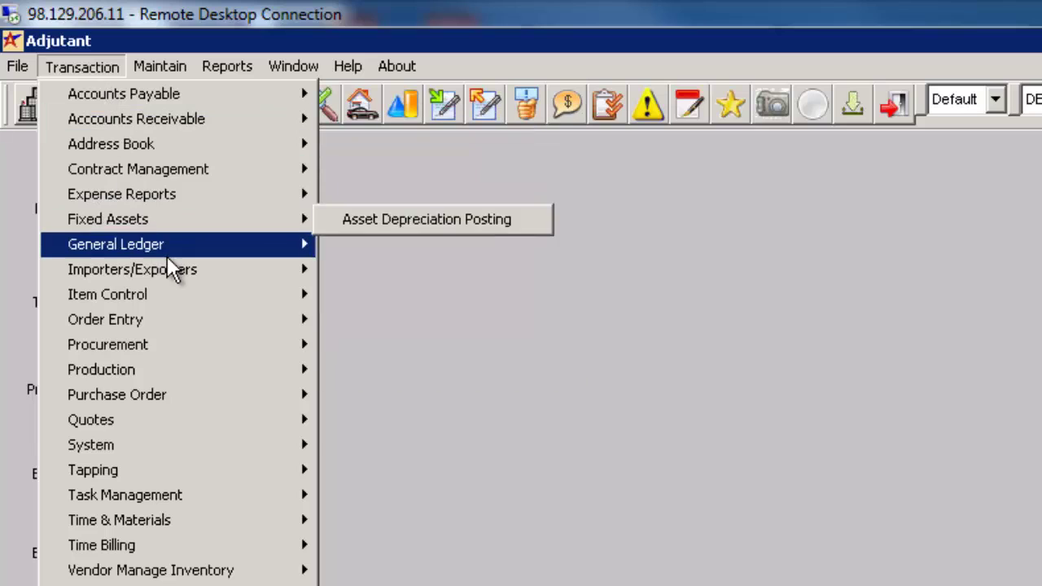
mouse_move(209, 269)
mouse_move(551, 351)
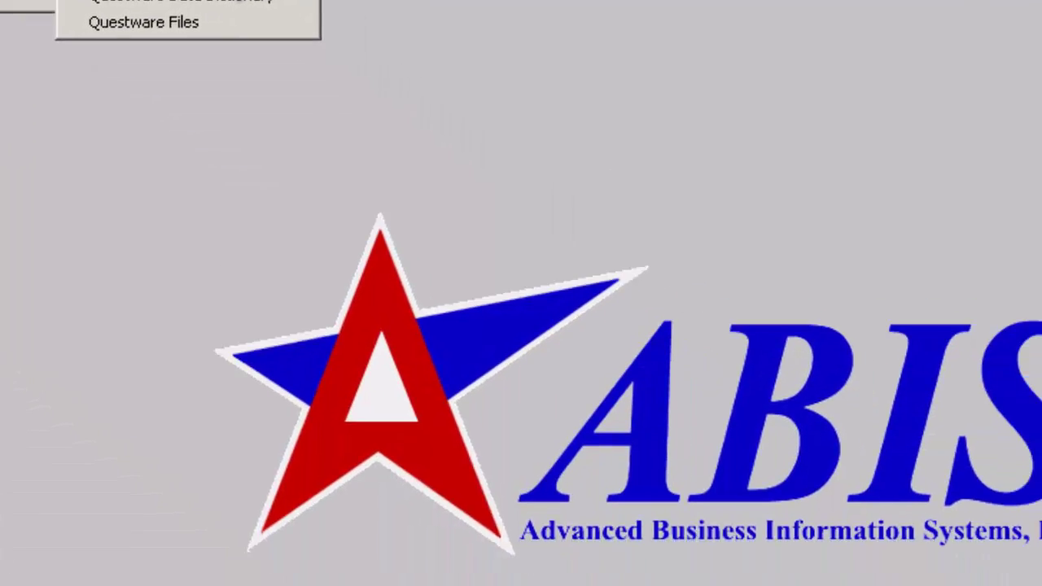
left_click(709, 370)
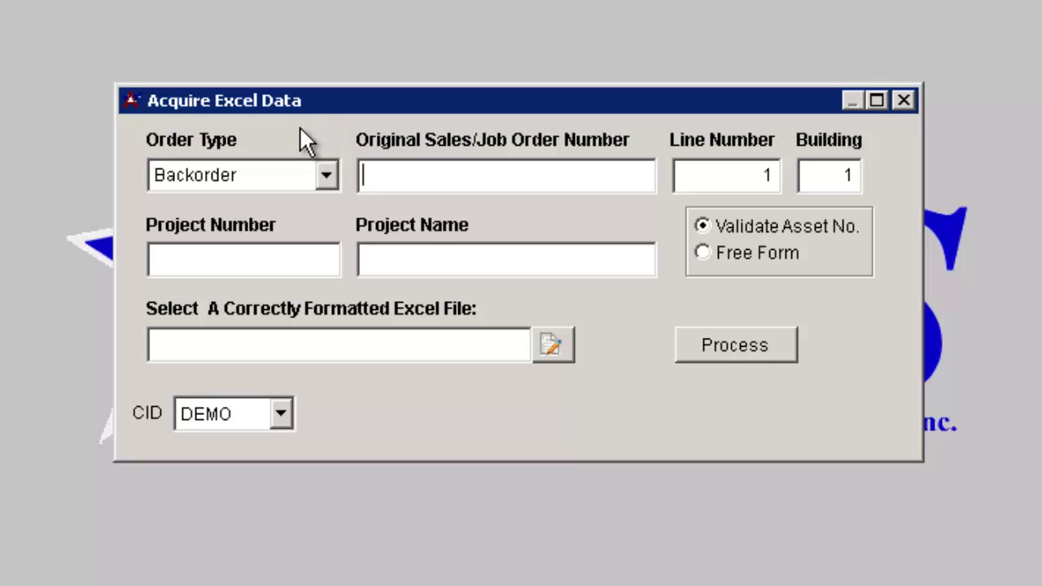
Set the order type to BOM, enter the original sales order number and choose the Free Form option
left_click(215, 173)
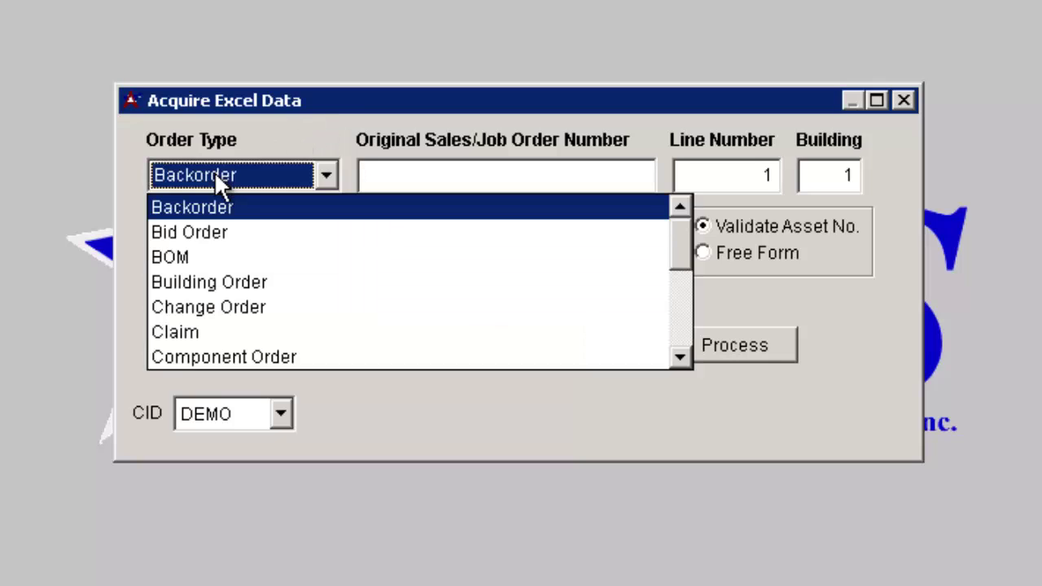
left_click(202, 258)
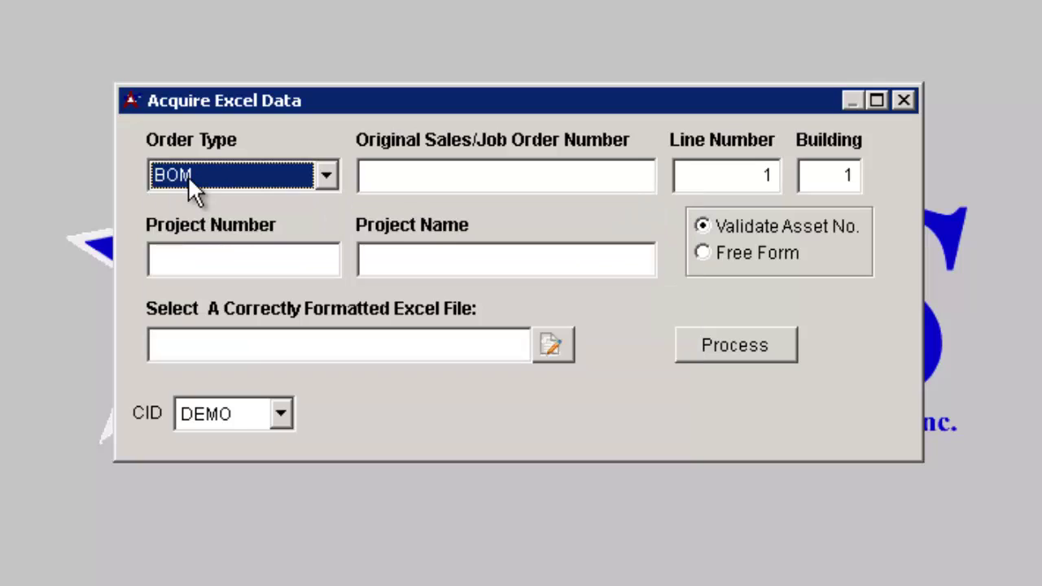
left_click(455, 175)
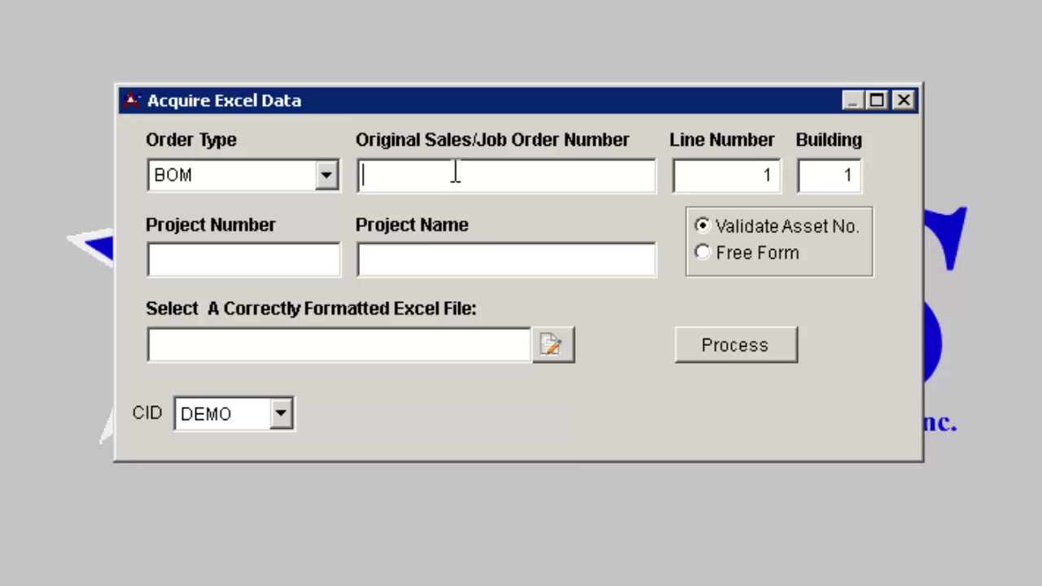
type("S655338")
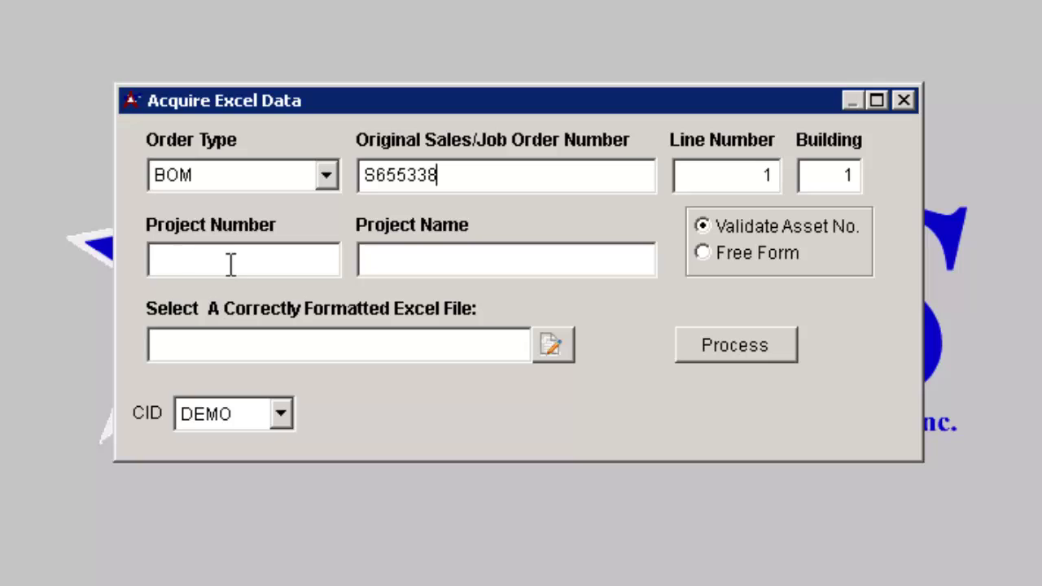
left_click(704, 254)
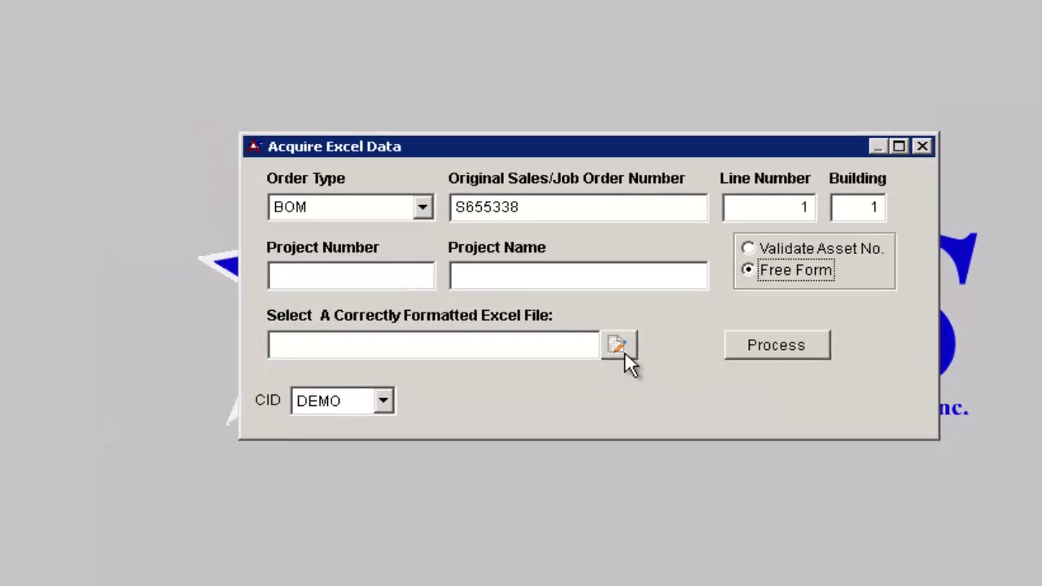
Choose s65285.xls from the Desktop as the Excel file, continuing despite the file name mismatch
left_click(621, 348)
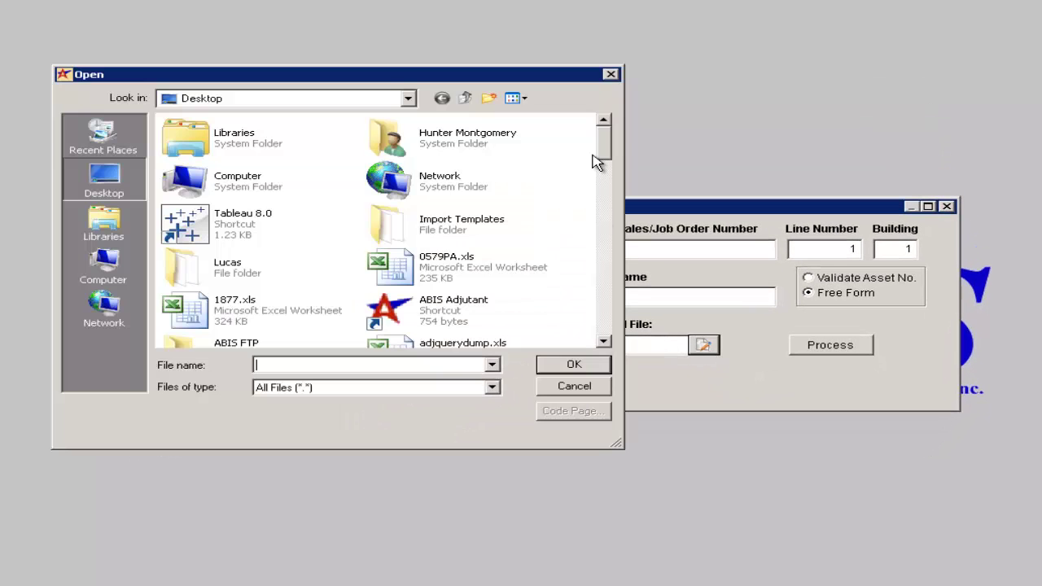
left_click_drag(621, 445, 662, 449)
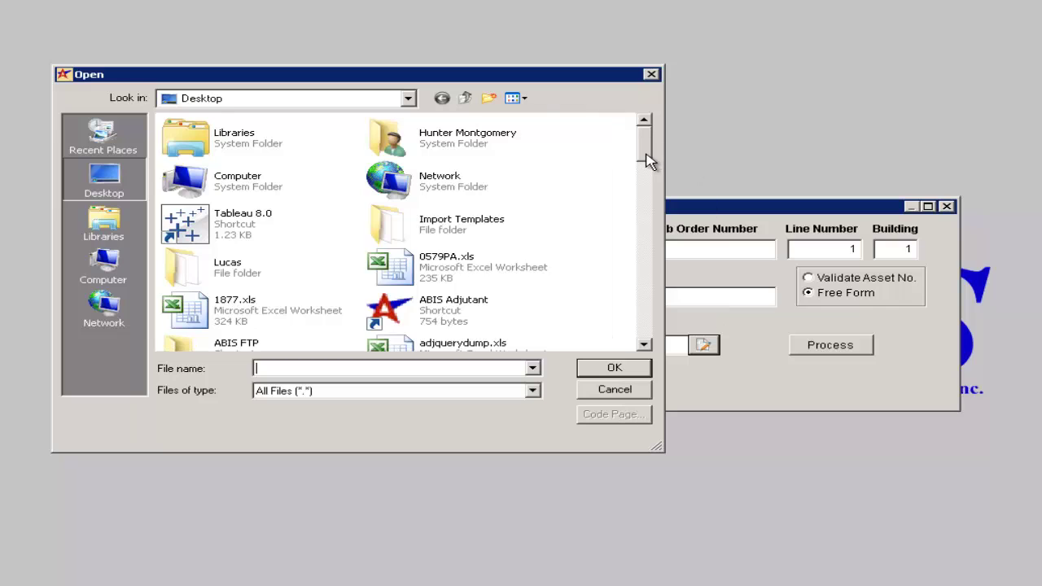
scroll(511, 268, "down", 10)
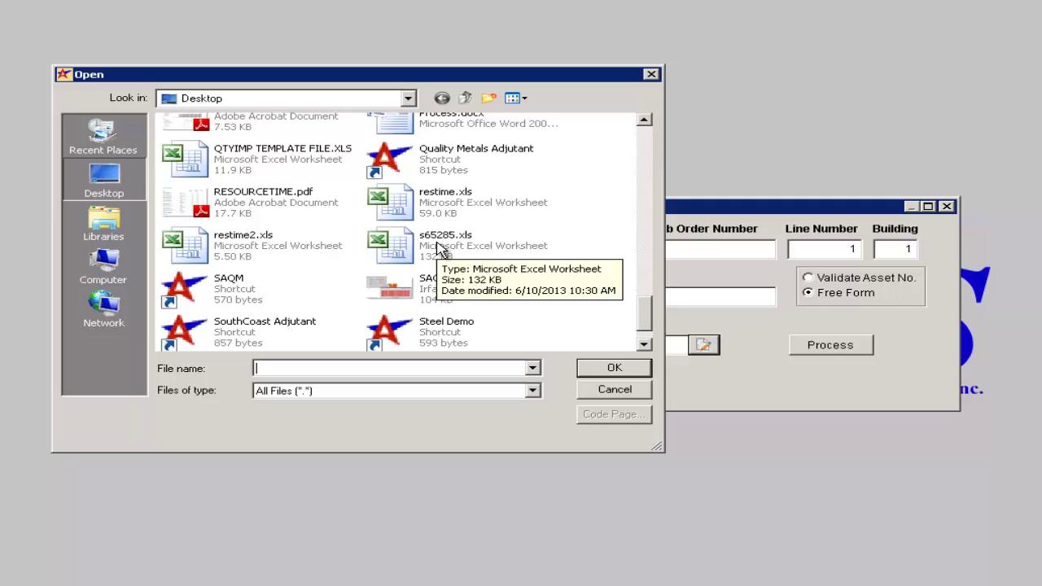
left_click(437, 246)
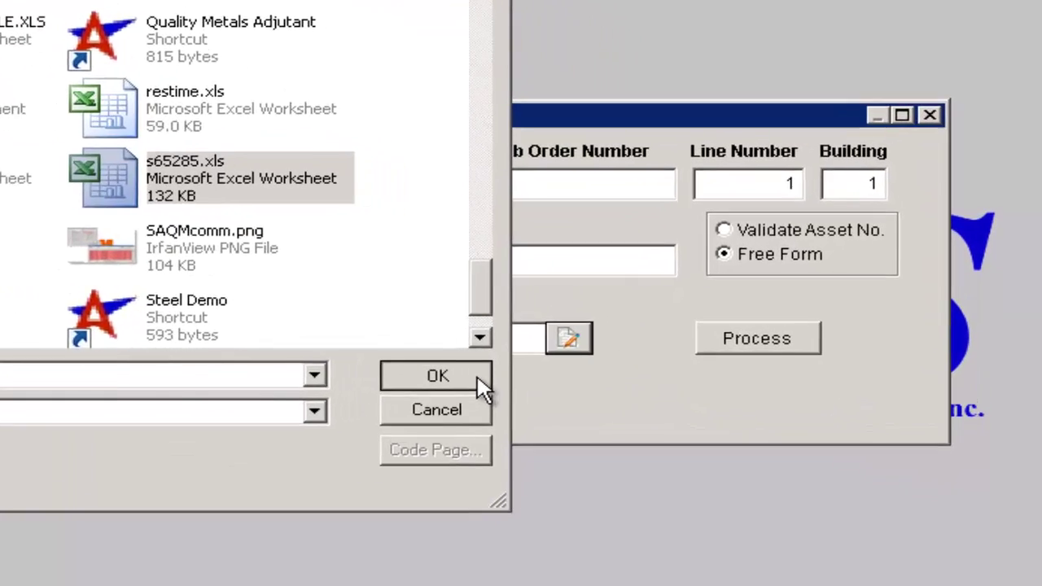
left_click(638, 371)
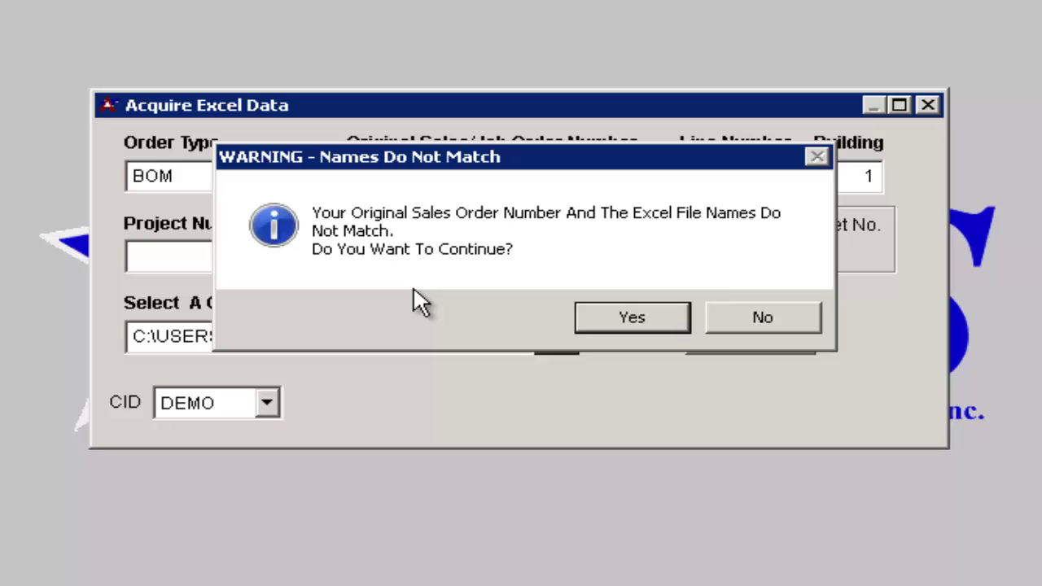
left_click(619, 319)
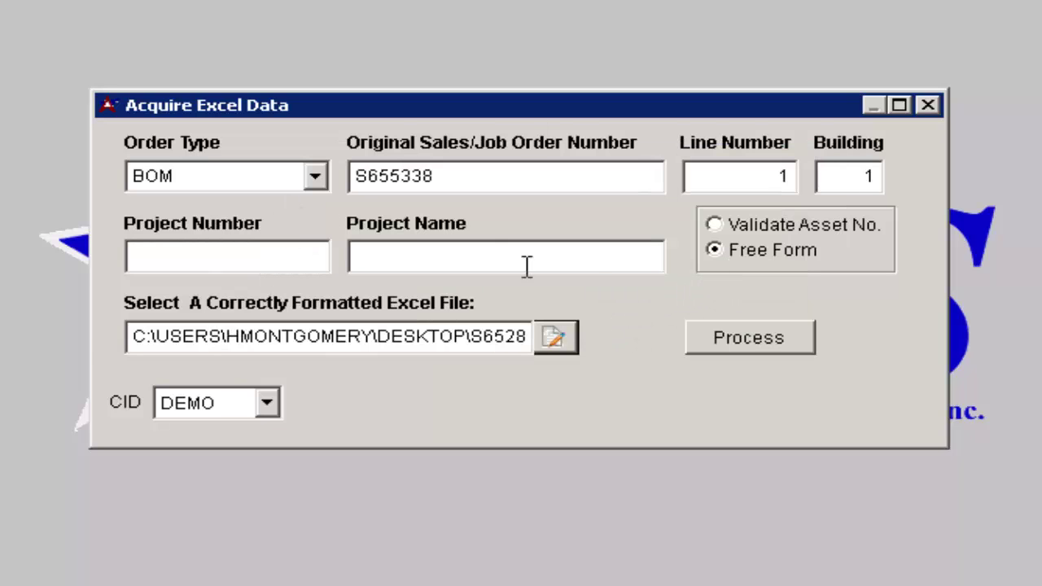
Process the Excel import and reposition and widen the BOM-Item Master Match Up window
left_click(737, 341)
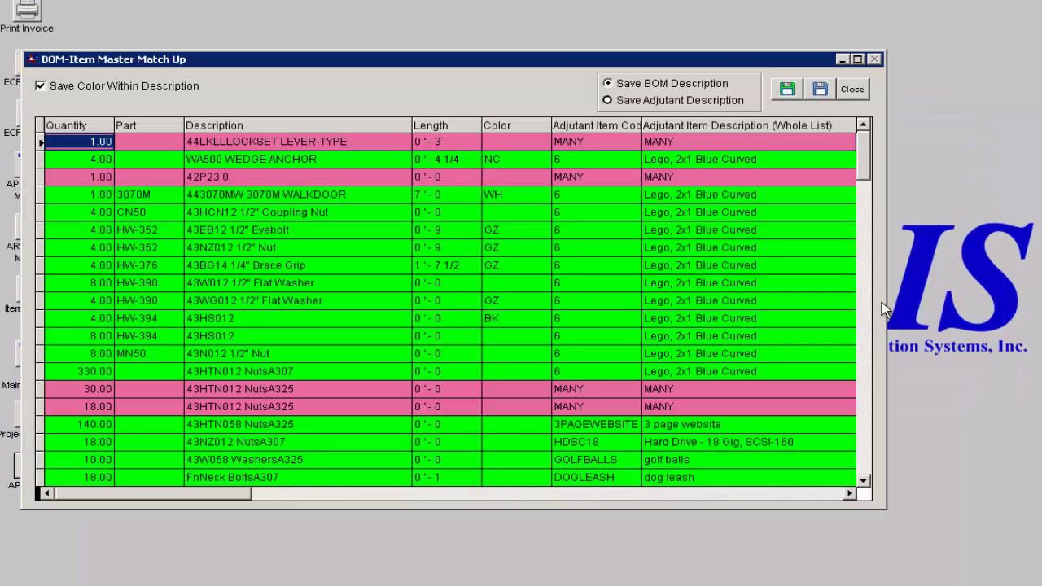
left_click_drag(761, 60, 869, 42)
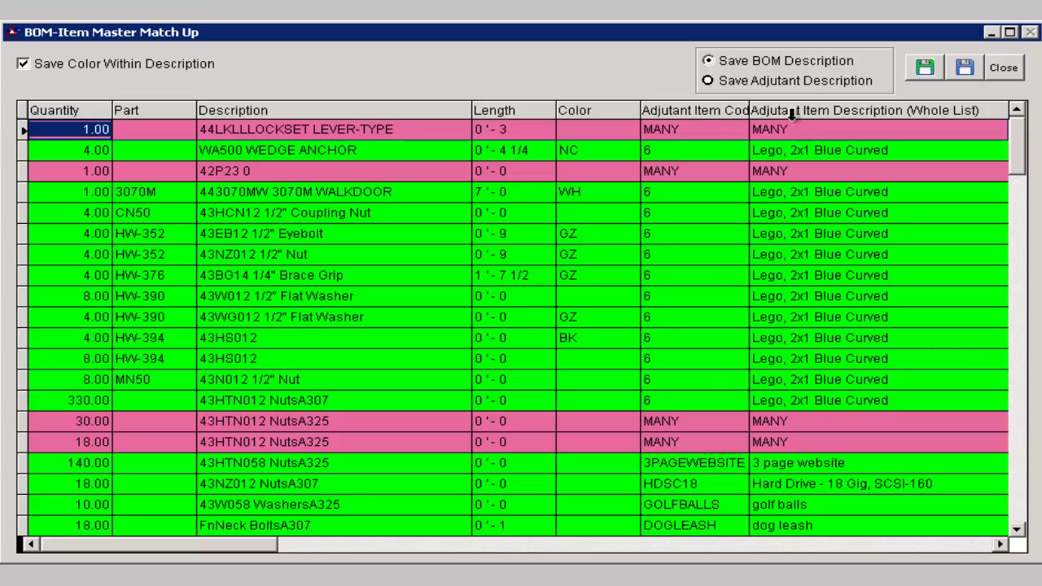
left_click(1038, 108)
left_click_drag(1037, 108, 1041, 106)
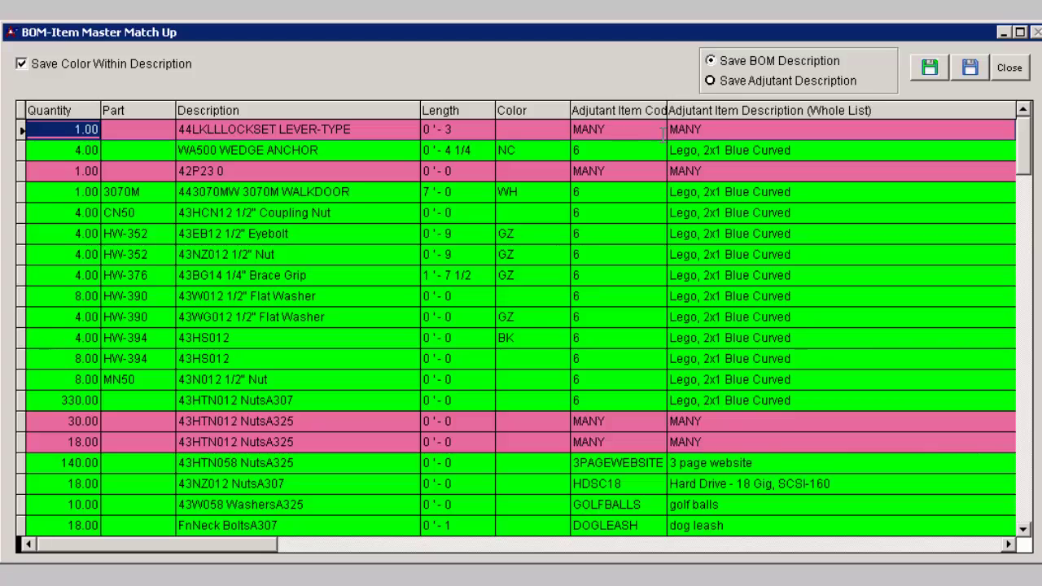
Browse the full item list for the 44LKLLLOCKSET LEVER-TYPE row using ? as the search entry, and leave without selecting an item
left_click(718, 128)
type("?")
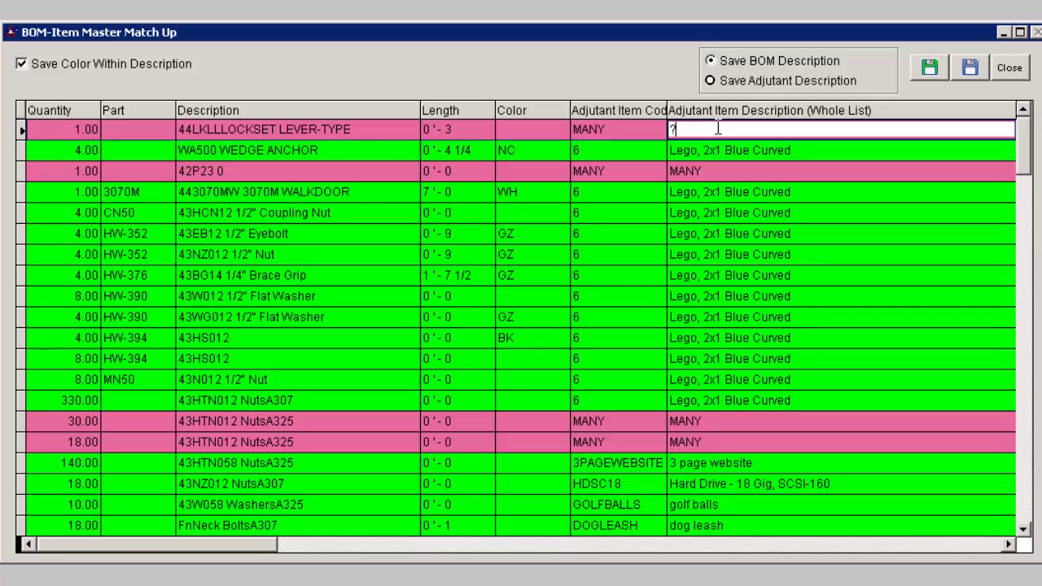
key("Return")
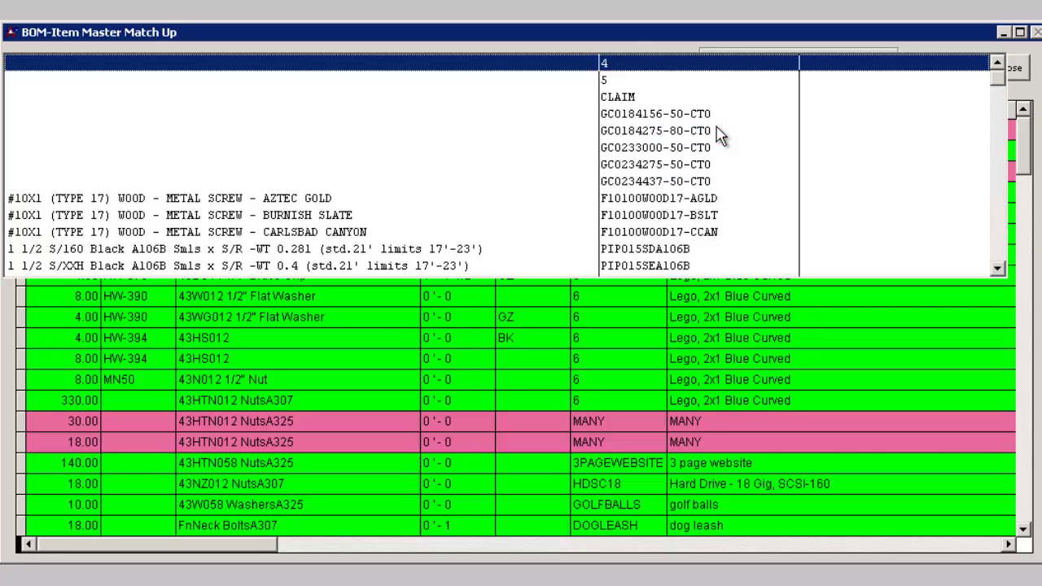
scroll(675, 195, "down", 8)
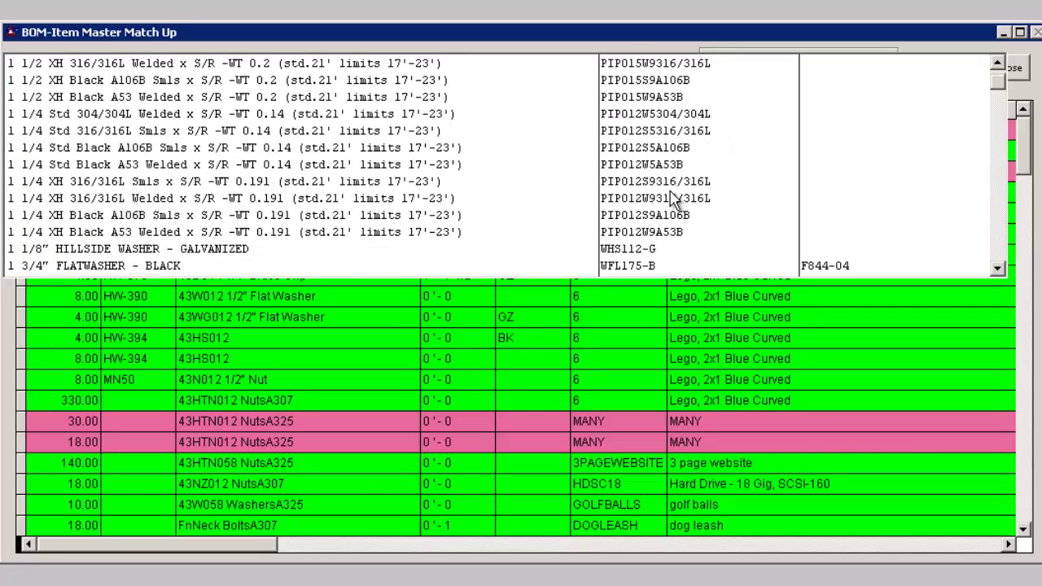
scroll(786, 138, "down", 1)
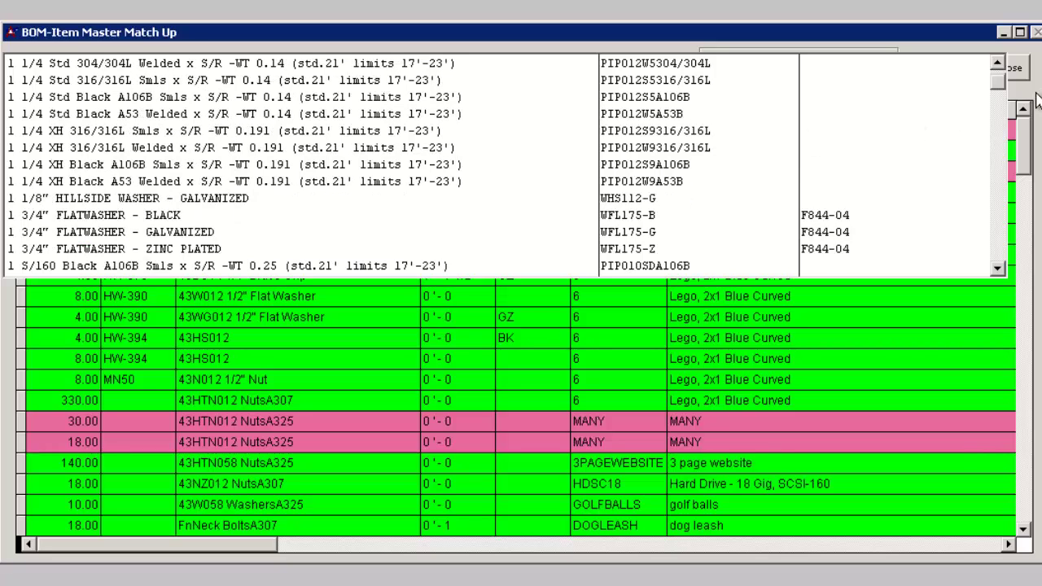
left_click(1008, 129)
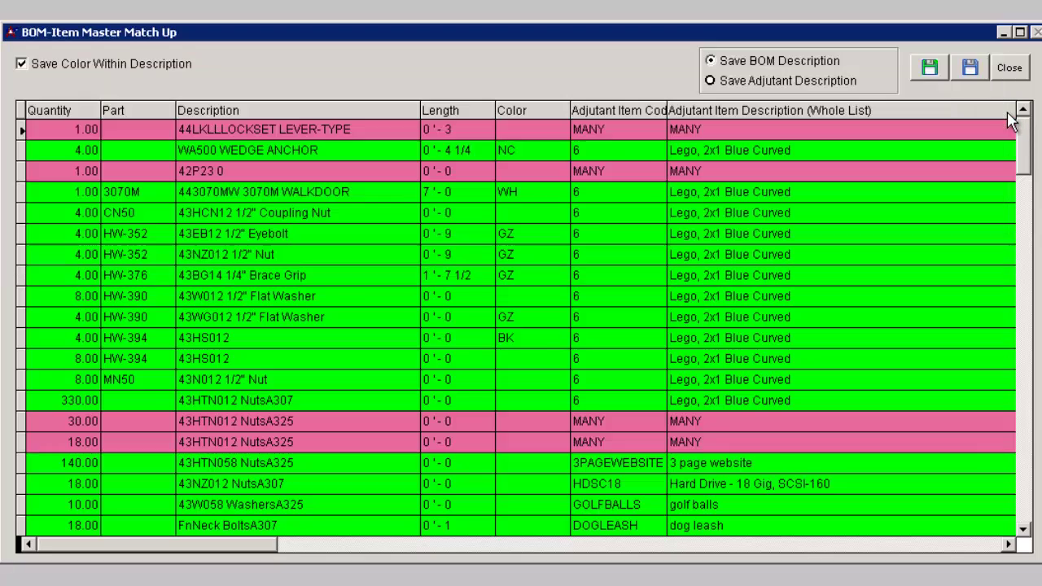
Search the item descriptions for %screw in the 44LKLLLOCKSET LEVER-TYPE row and close the list without selecting an item
left_click(706, 128)
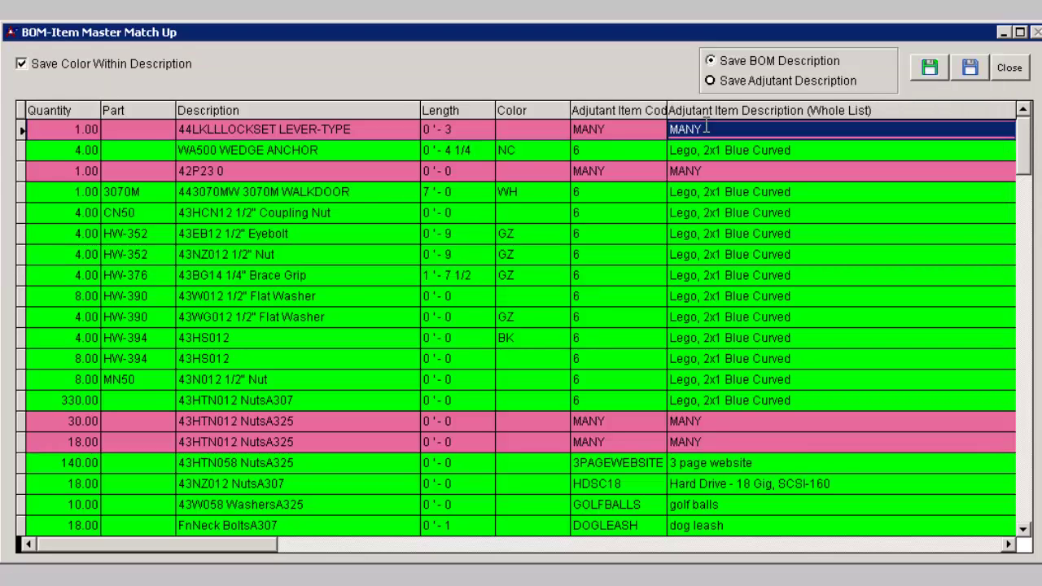
type("%screw")
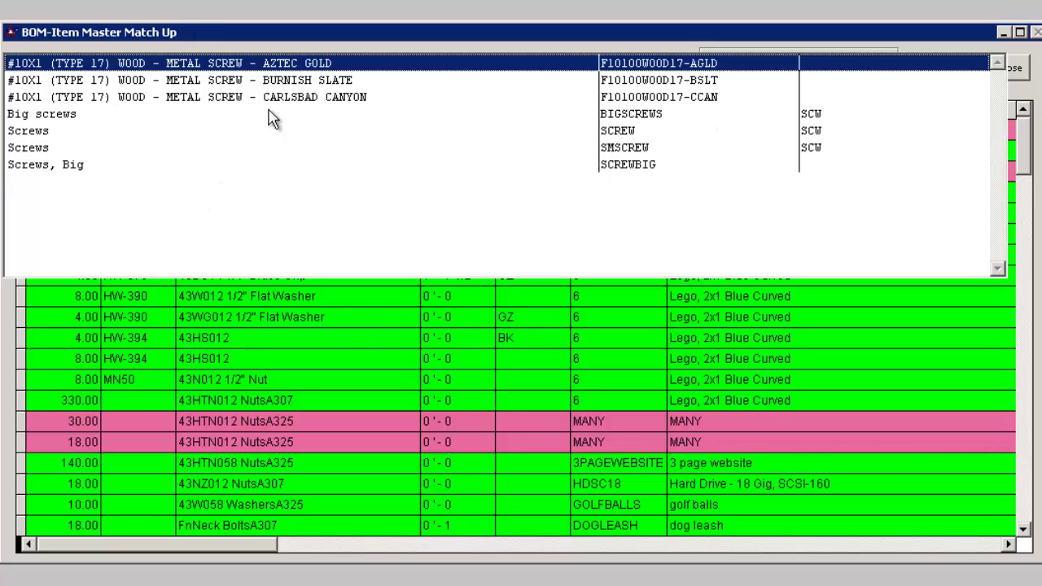
key("Escape")
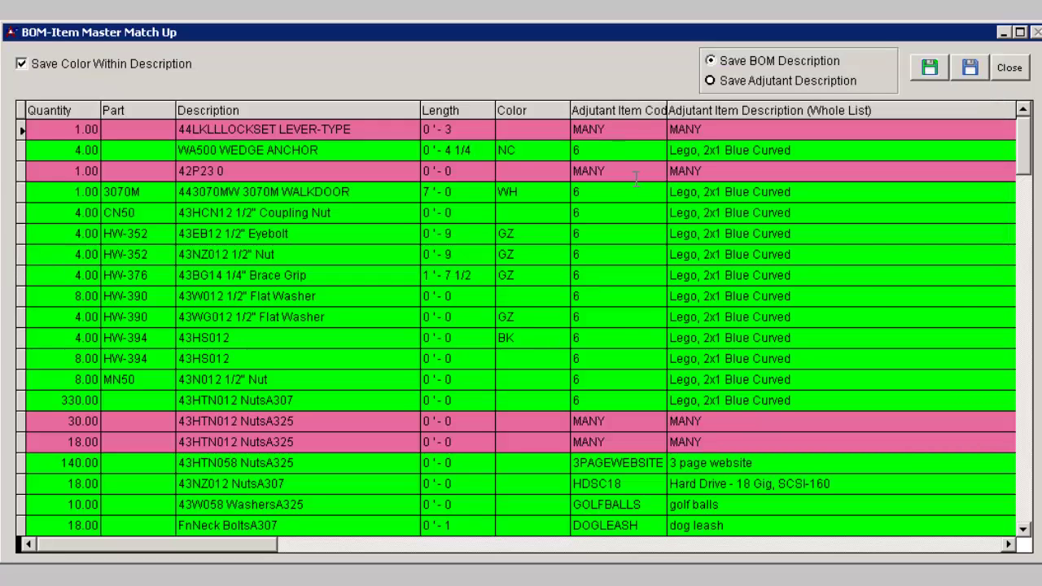
Match the 44LKLLLOCKSET LEVER-TYPE row to the item #10X1 (TYPE 17) WOOD - METAL SCREW - AZTEC GOLD
left_click(706, 131)
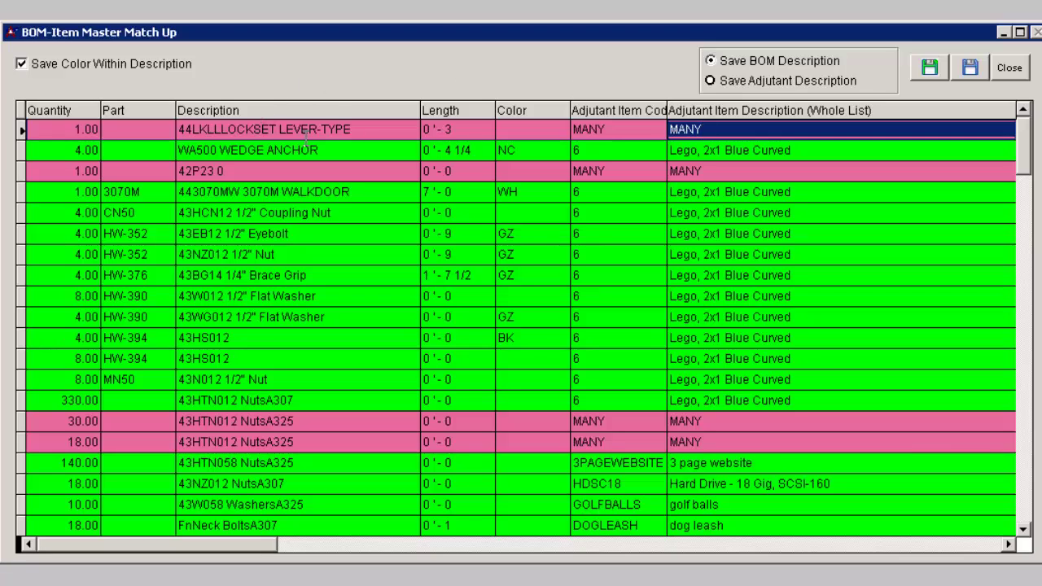
key("F4")
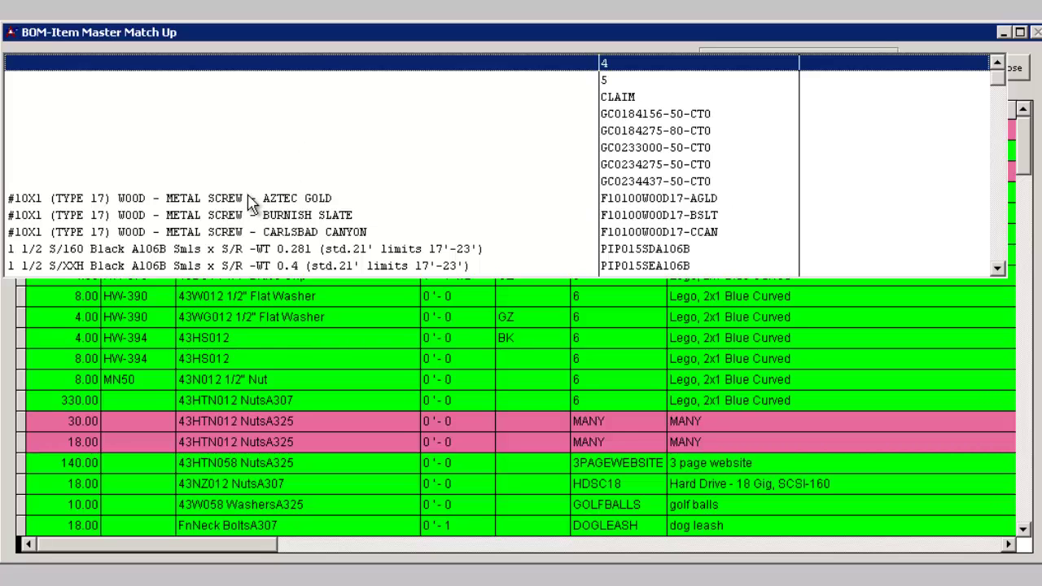
left_click(251, 199)
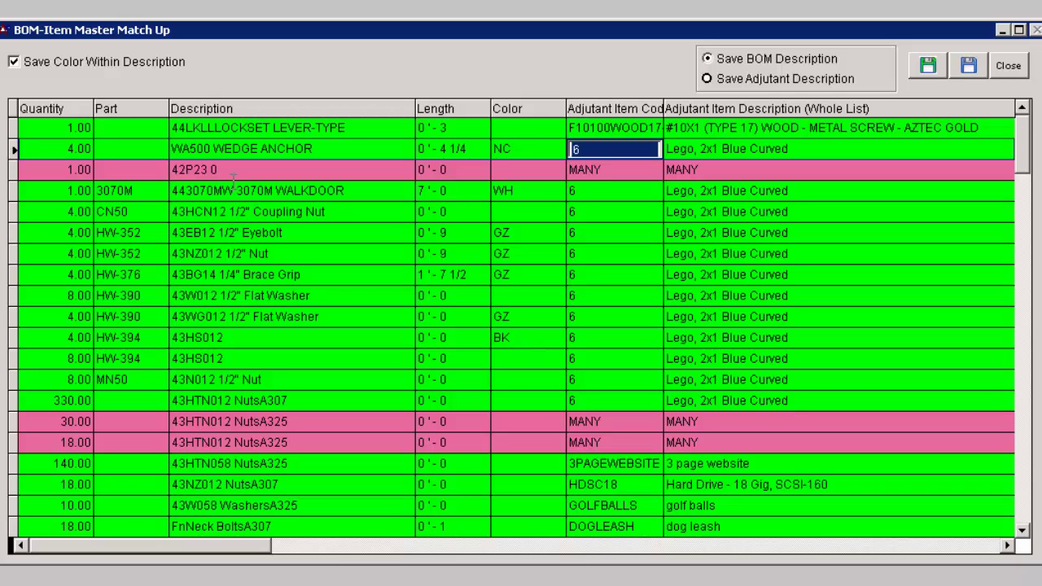
Check the remaining MANY rows and save only the item attributes of the match-up list
scroll(1027, 539, "down", 4)
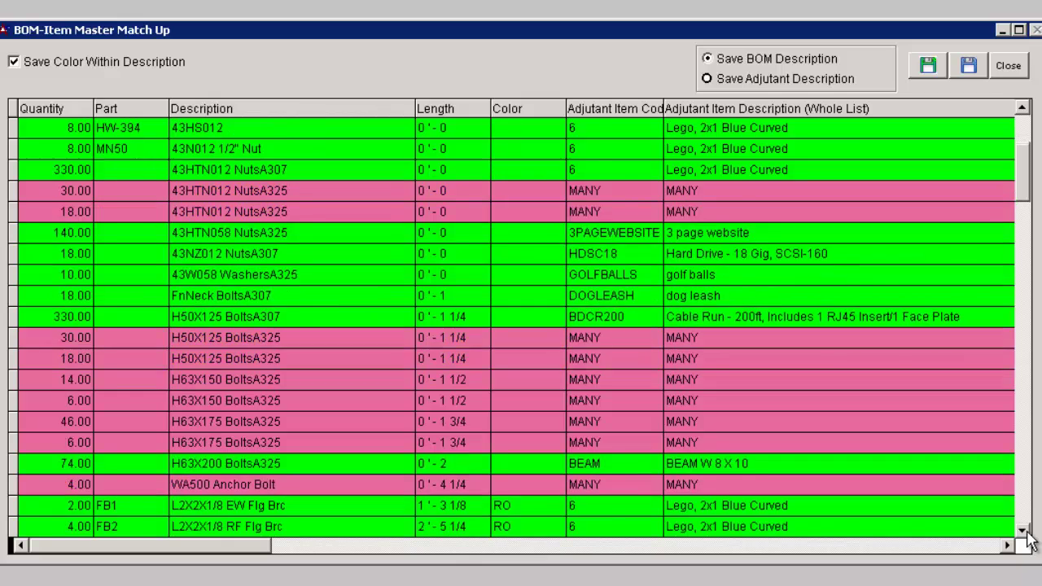
scroll(1028, 538, "down", 2)
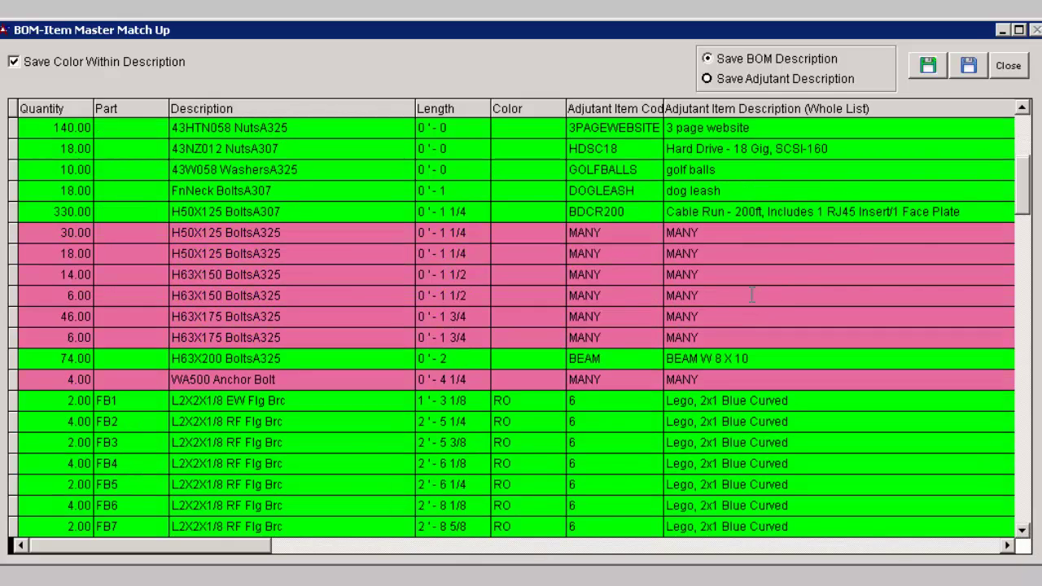
left_click(1028, 128)
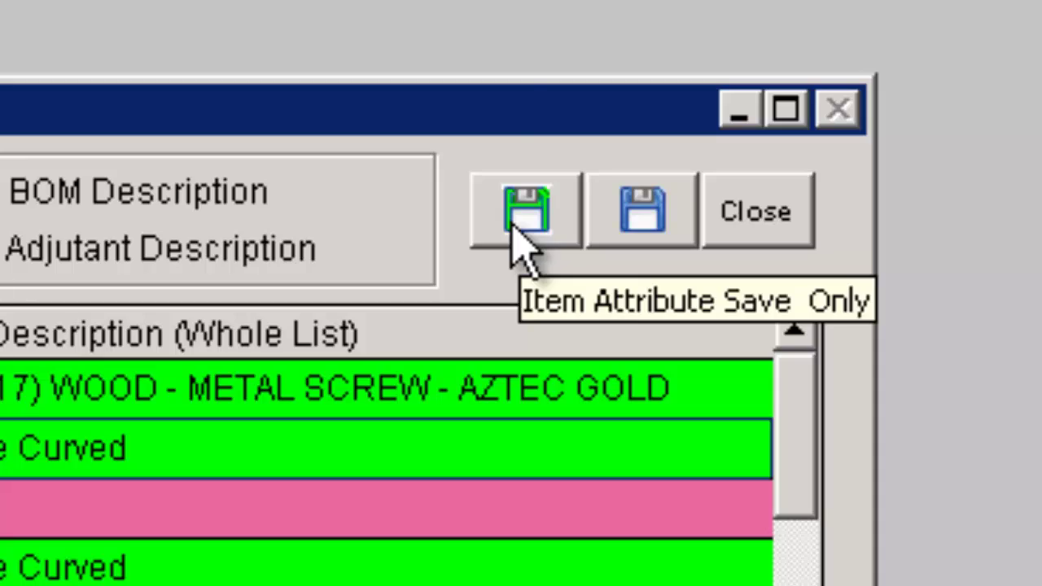
left_click(512, 228)
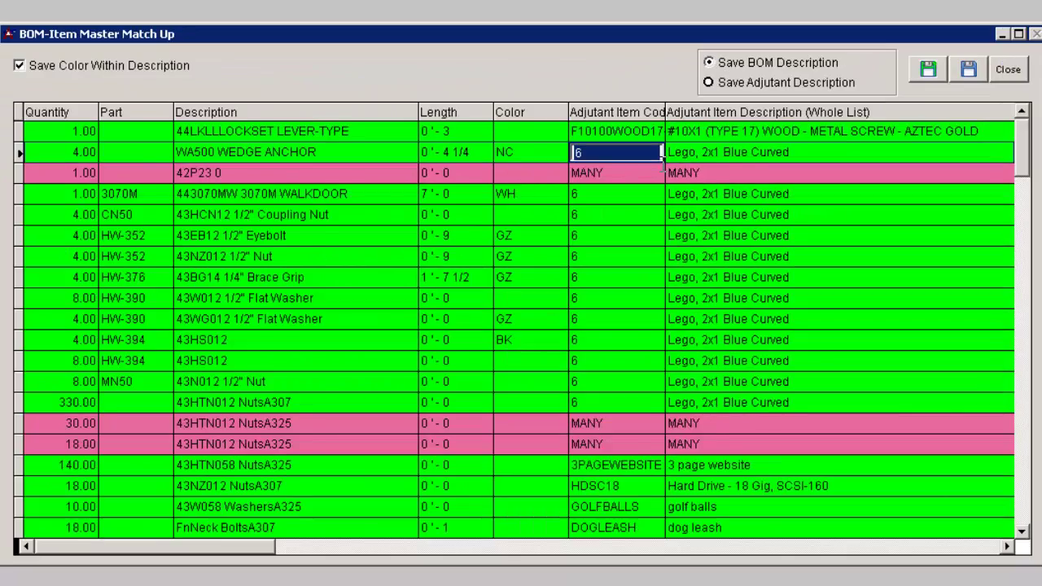
scroll(1026, 537, "down", 1)
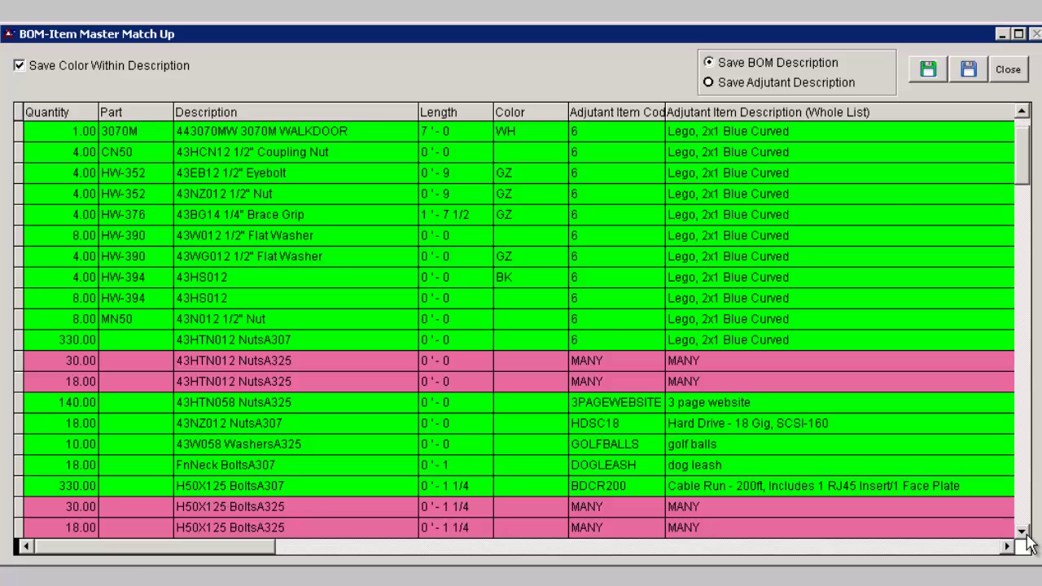
scroll(1028, 539, "down", 1)
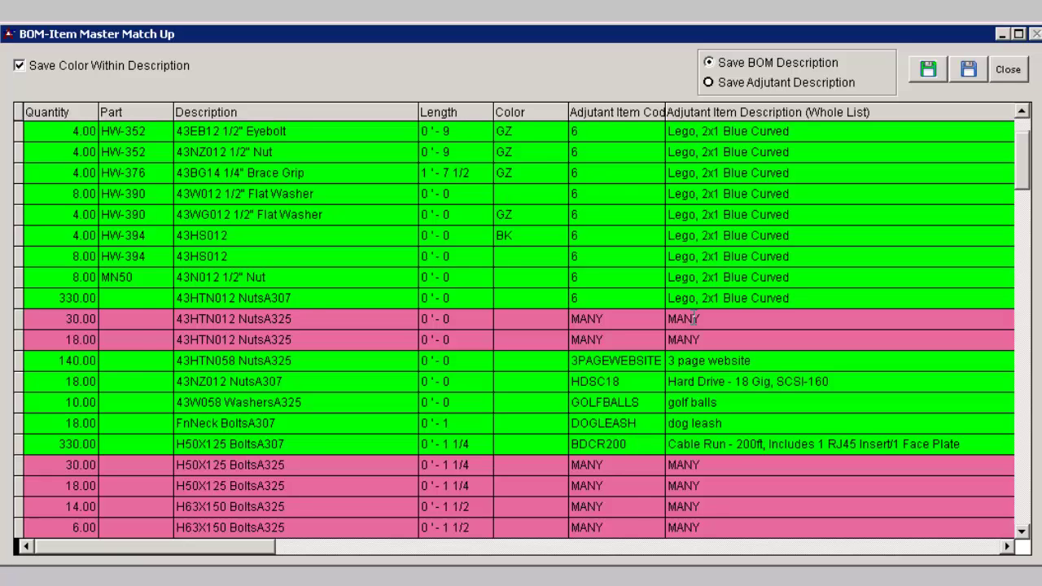
scroll(693, 319, "up", 2)
left_click(693, 319)
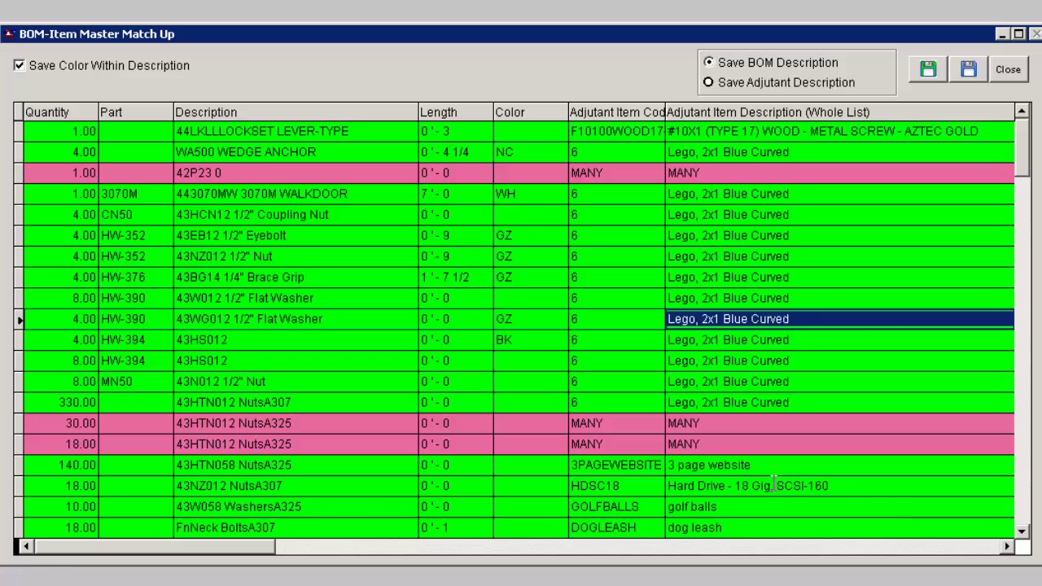
Match the 43HTN012 NutsA325 row with quantity 30 to the Lego, 2x1 Blue Curved item L21B-C, and the quantity 18 row to item code HDSC18
double_click(686, 422)
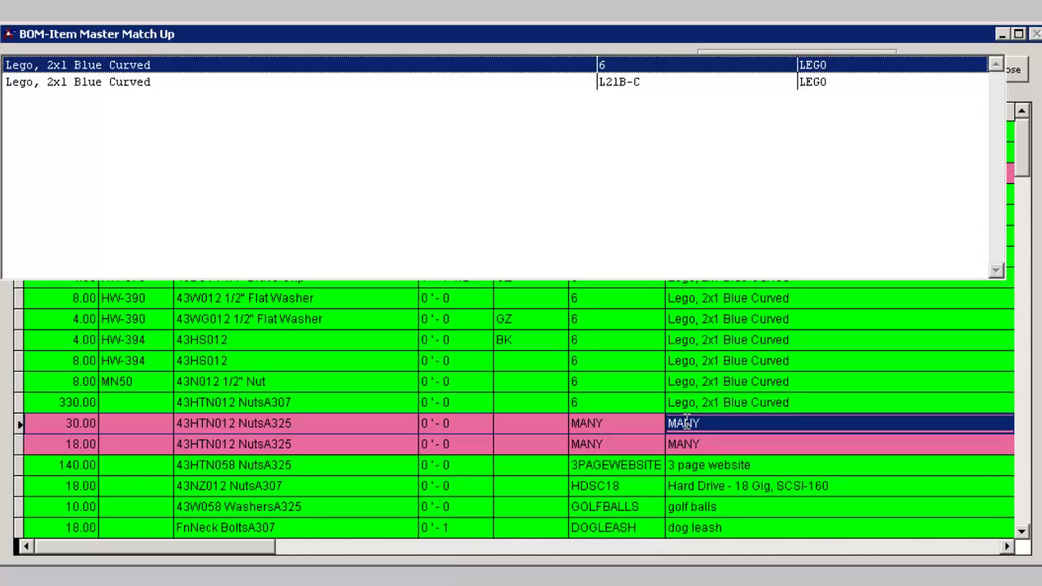
left_click(126, 84)
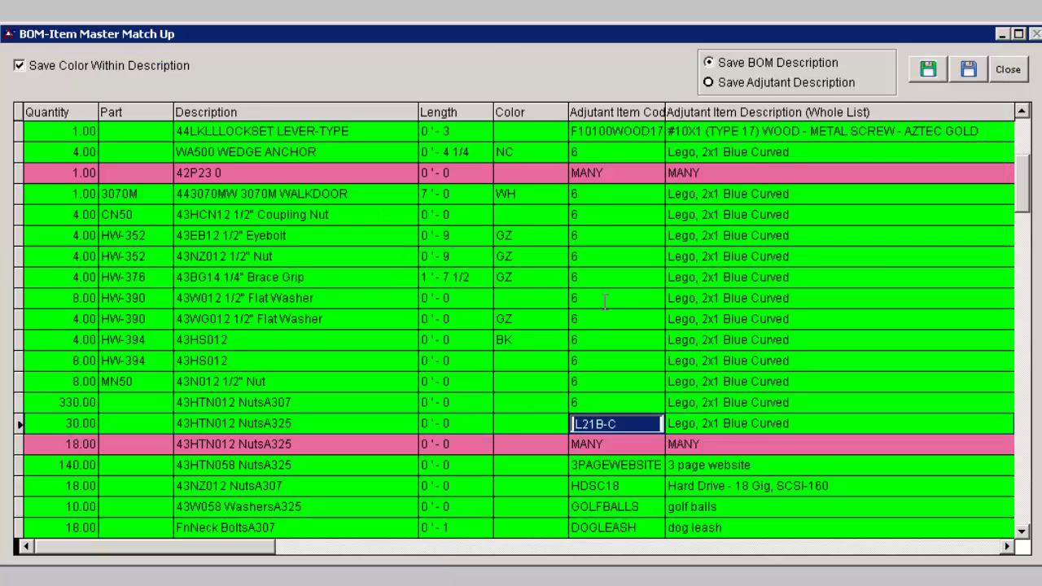
left_click(618, 444)
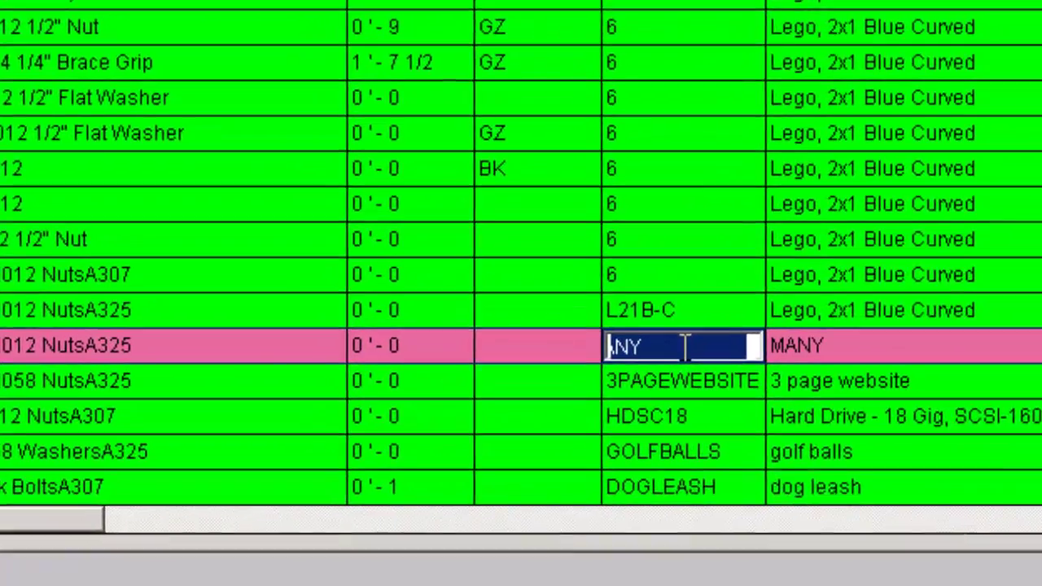
type("hdsc")
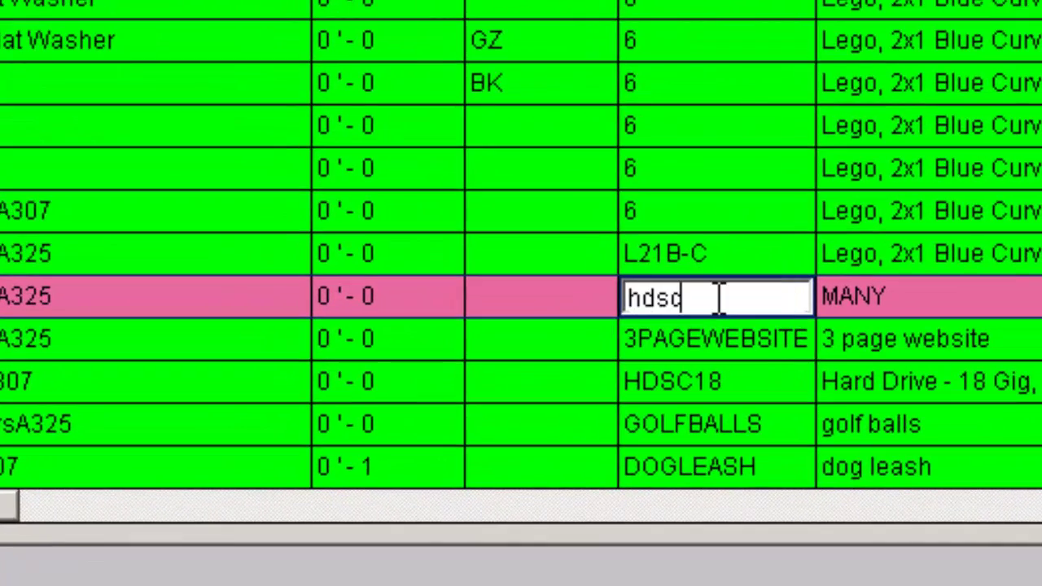
type("18")
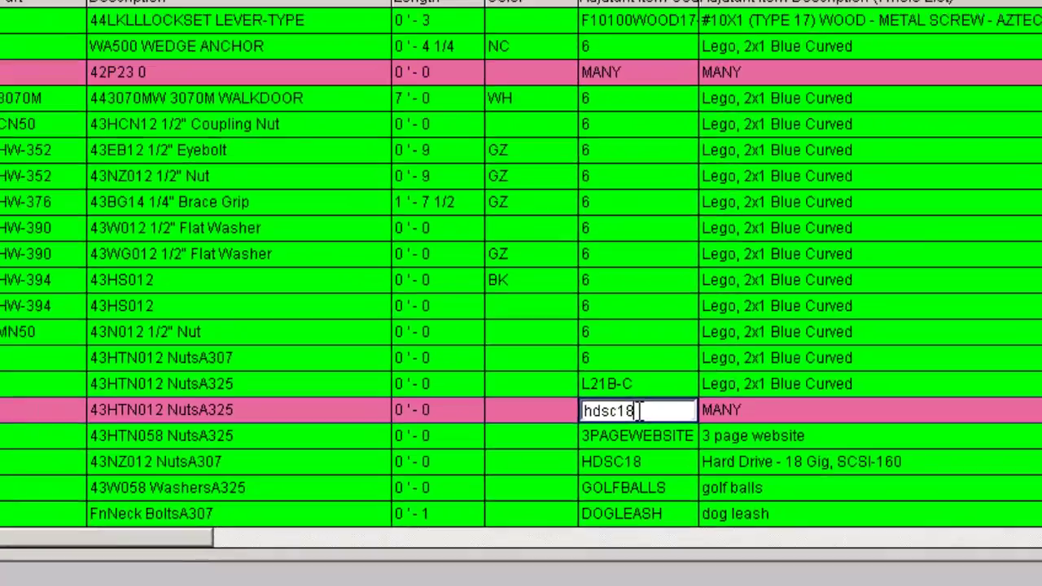
key("Tab")
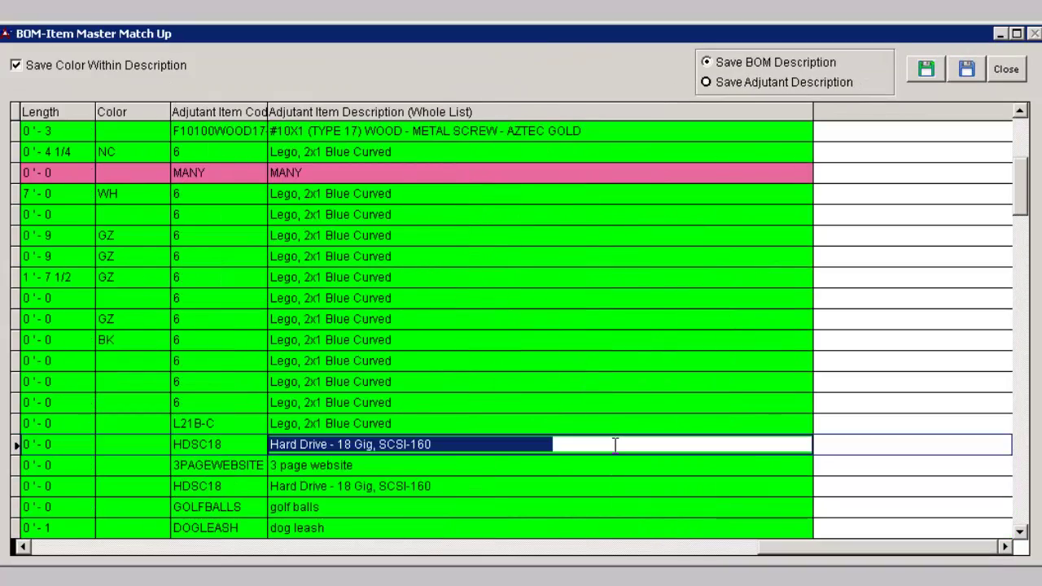
left_click(22, 547)
left_click(22, 547)
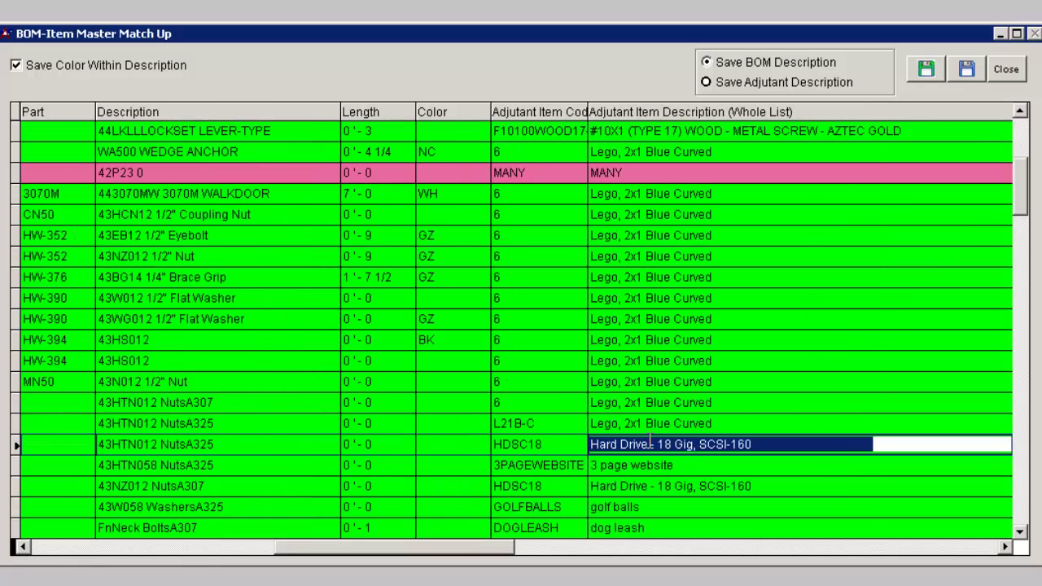